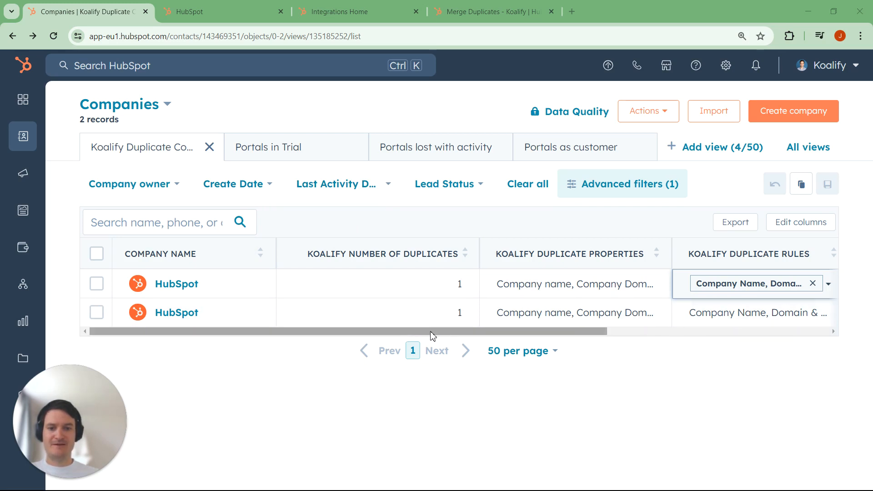
- Look over the open company record, the company duplicate rules and the Merge Duplicates workflow, ending at the companies list
left_click(223, 18)
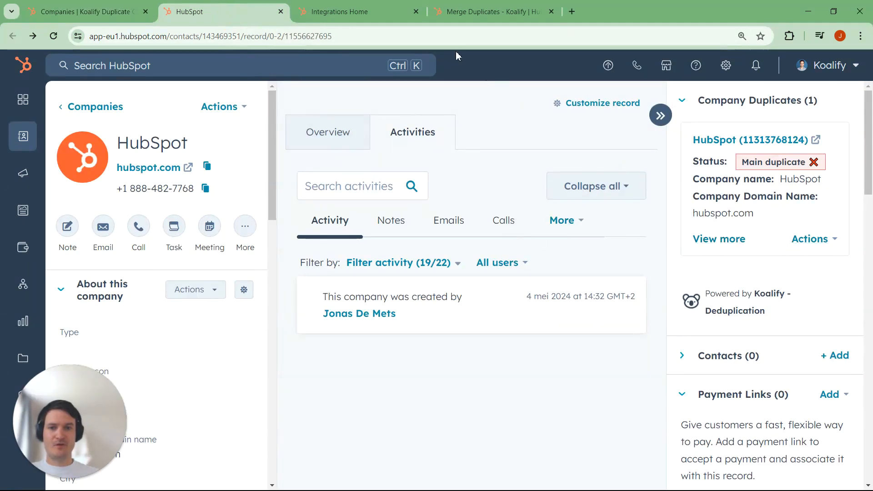
left_click(379, 13)
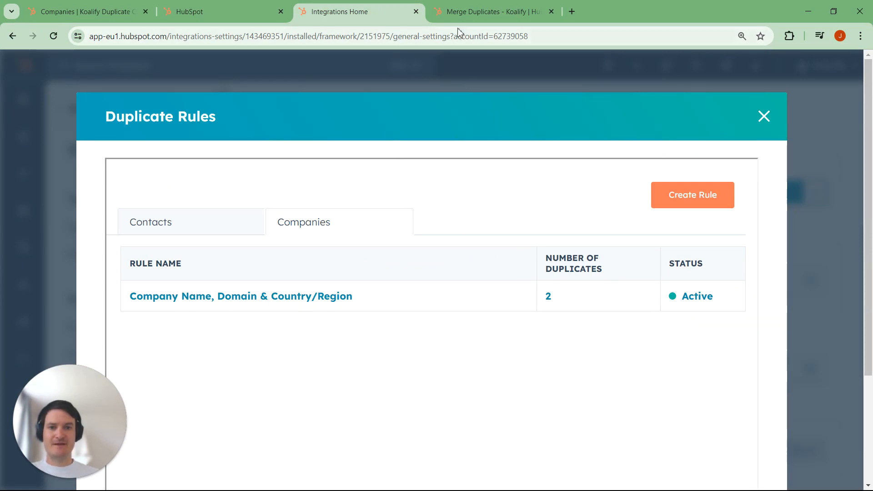
left_click(462, 16)
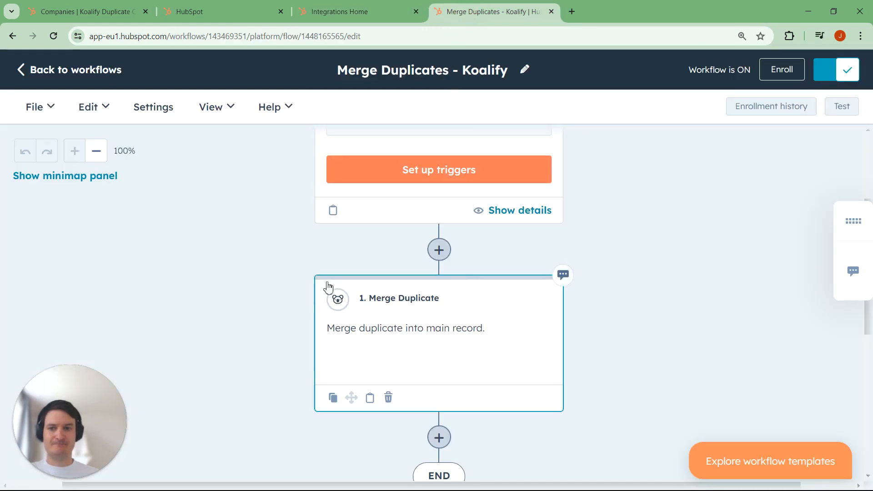
key("ctrl+1")
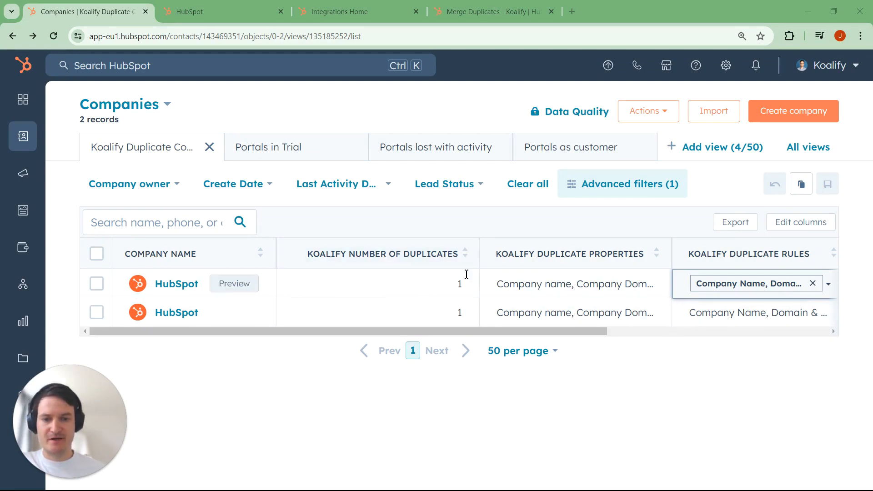
- Examine the Koalify duplicate properties, duplicate rules, primary and main duplicate columns for the listed companies
left_click_drag(507, 334, 561, 336)
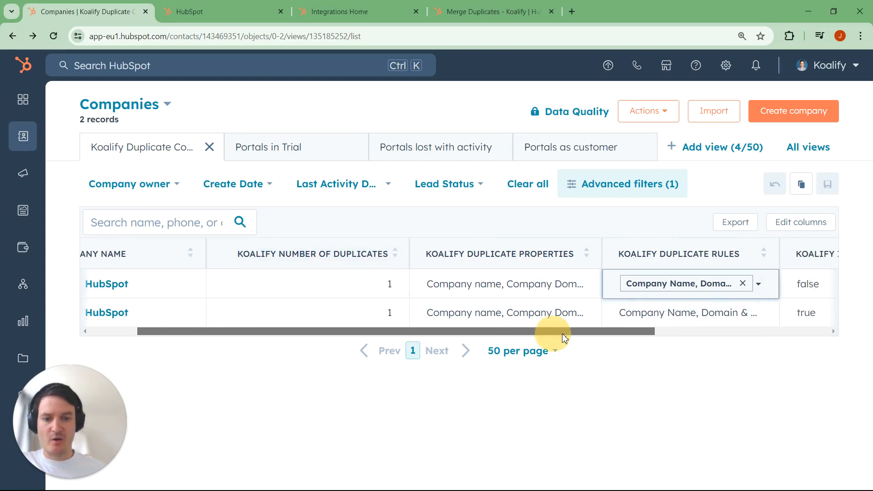
left_click(534, 285)
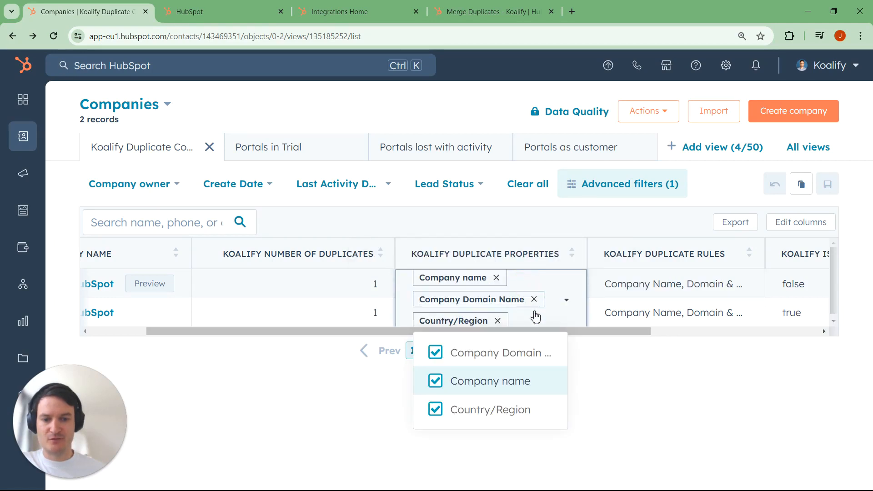
left_click(649, 290)
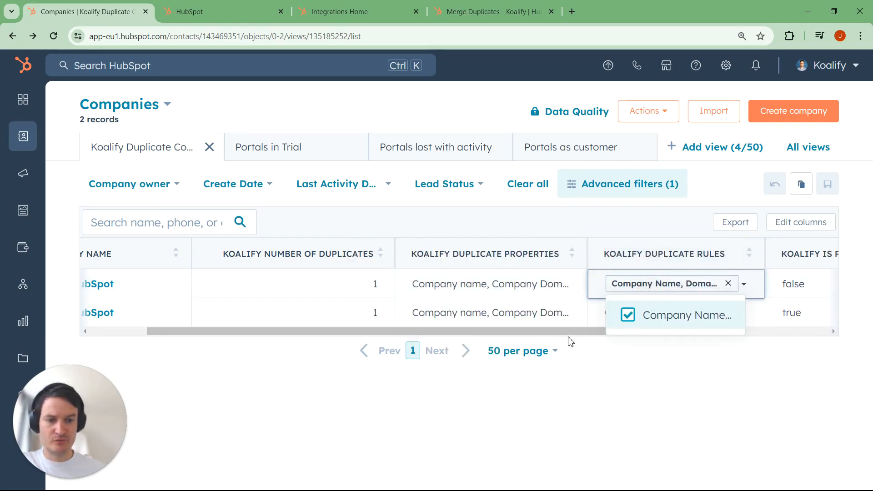
left_click_drag(573, 335, 736, 342)
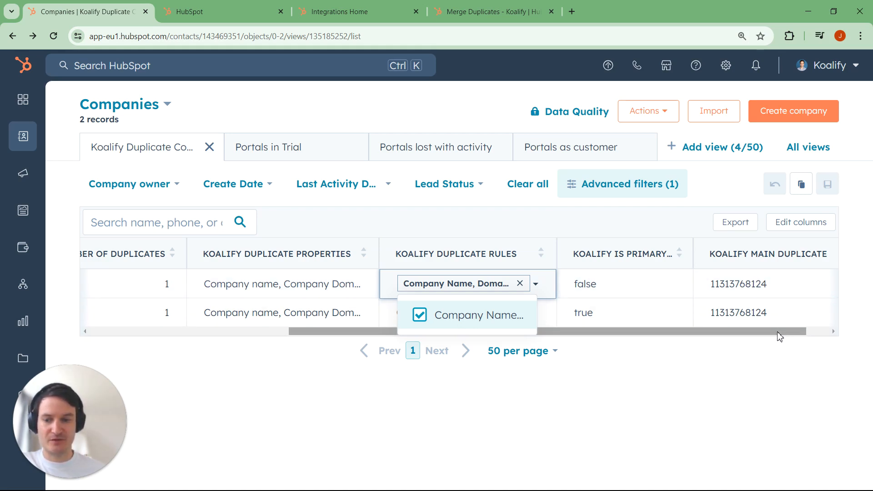
left_click_drag(772, 333, 510, 321)
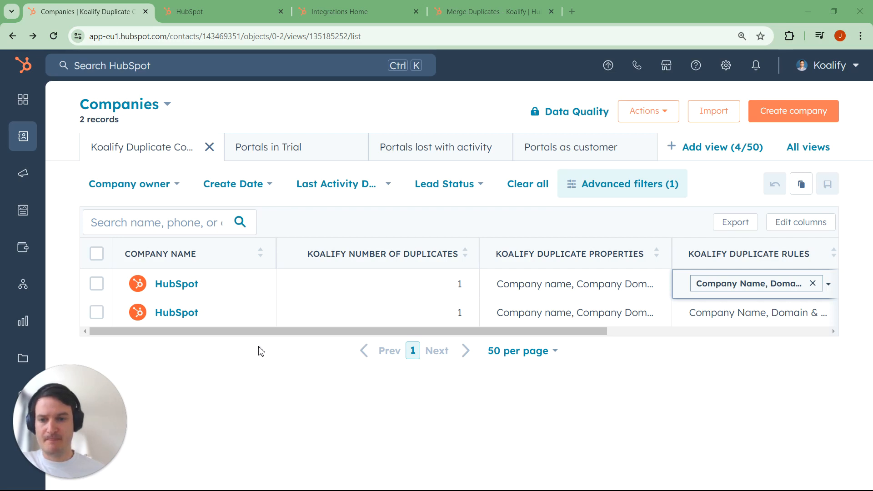
- Open the first HubSpot company in a new tab and review the duplicate's full matching details in the Company Duplicates card
right_click(171, 283)
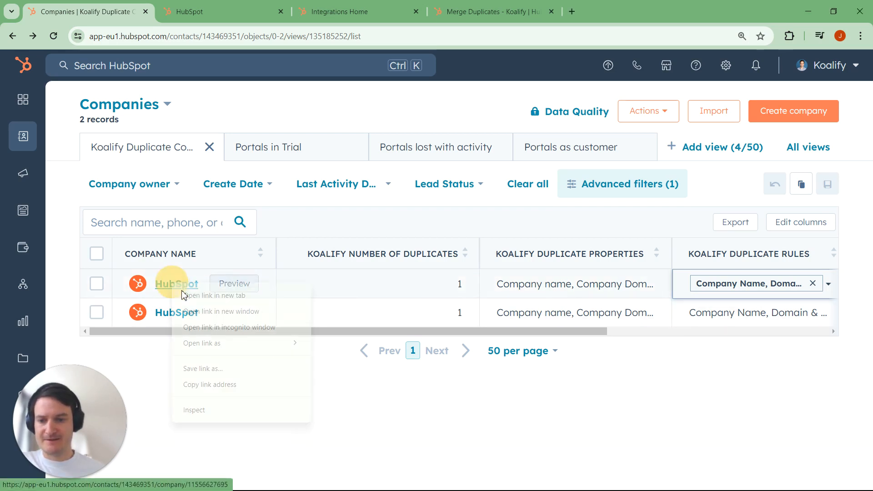
left_click(221, 296)
left_click(223, 13)
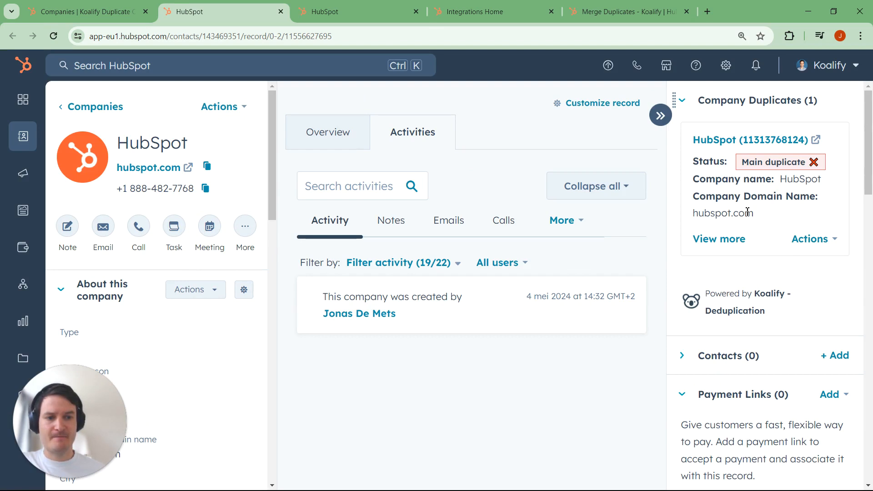
left_click(720, 238)
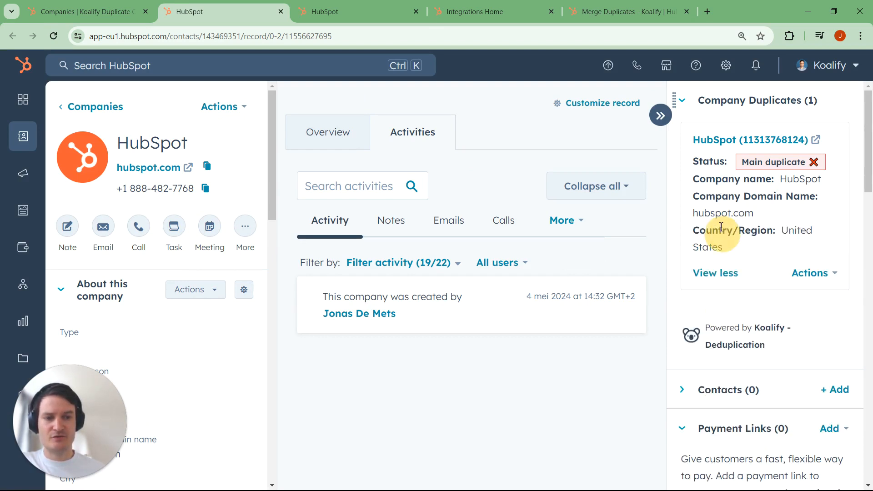
triple_click(700, 179)
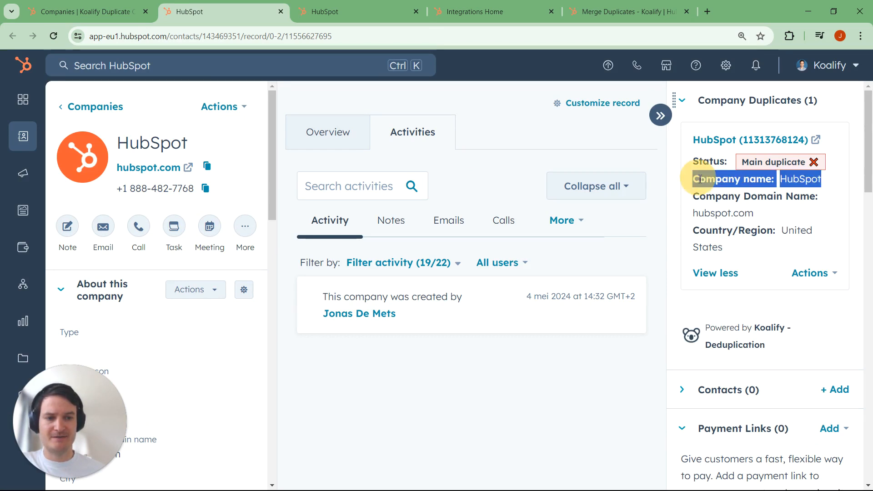
triple_click(727, 198)
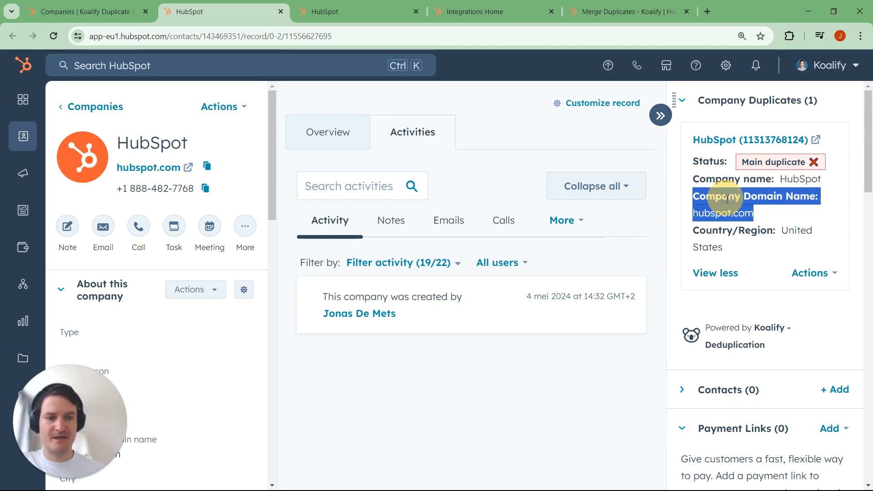
left_click(717, 233)
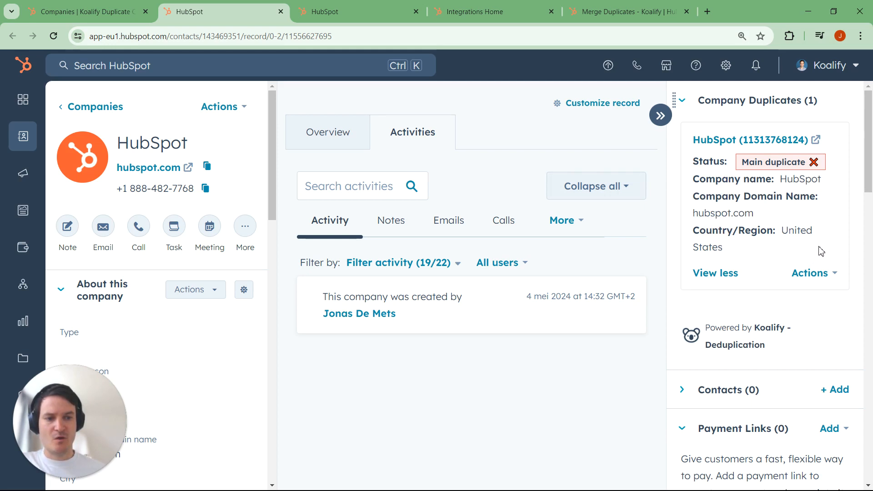
- Merge the duplicate shown in the Company Duplicates card into the current HubSpot company
left_click(825, 274)
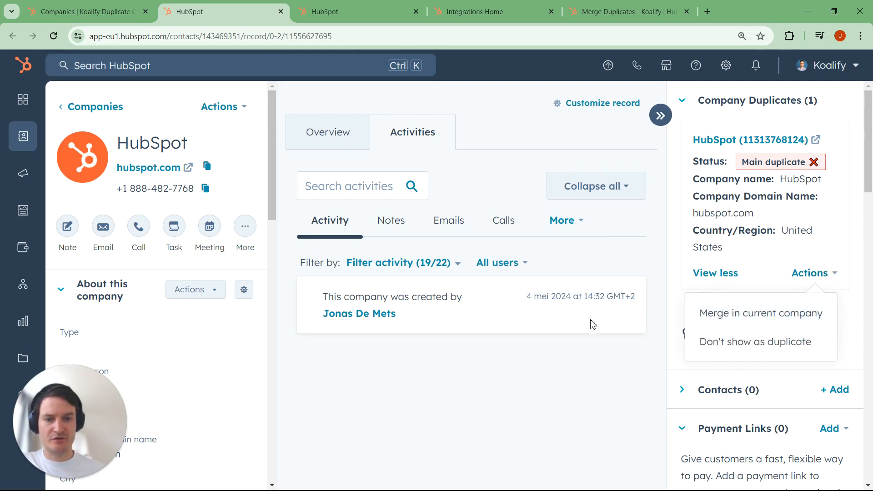
left_click(818, 323)
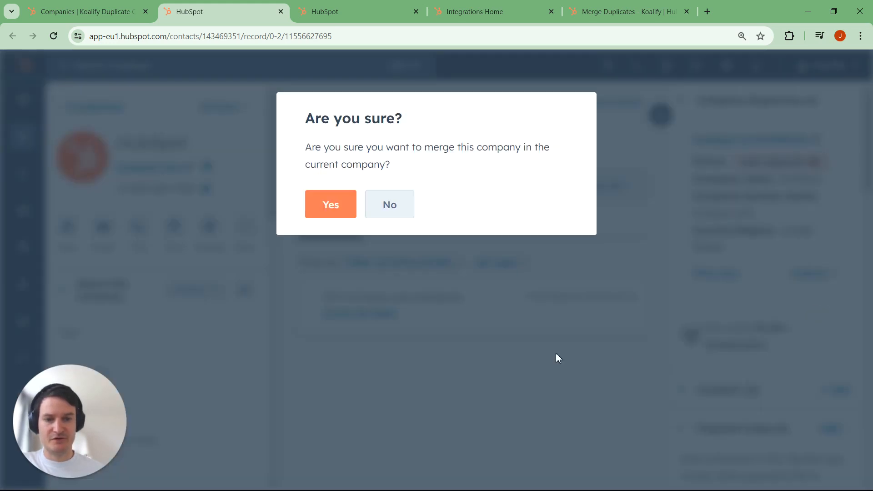
left_click(339, 211)
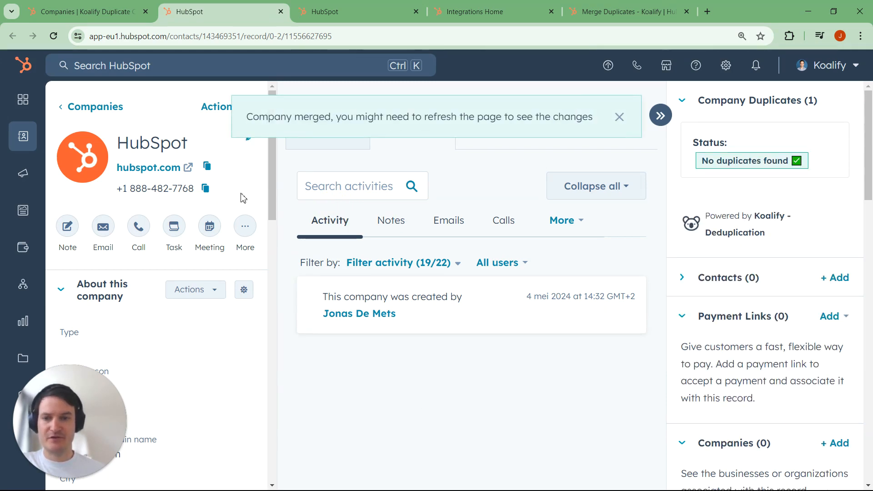
- Reload the company record and the Koalify duplicate companies list to check the result of the merge
left_click(53, 36)
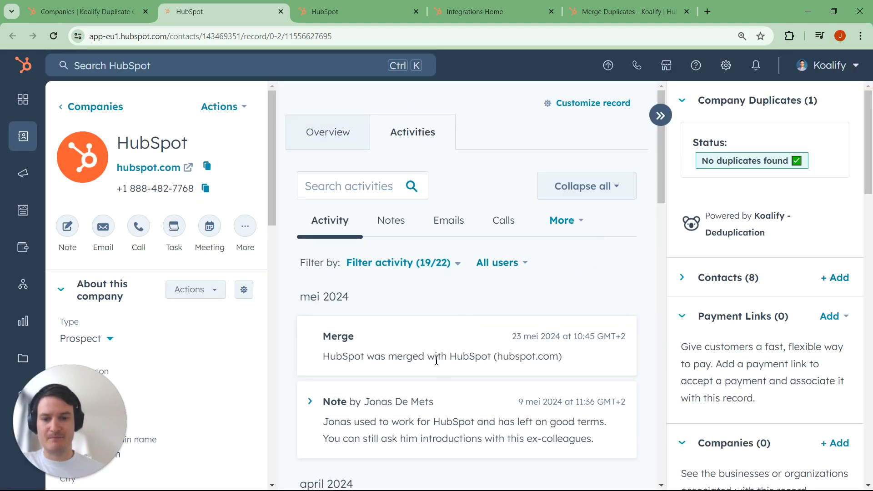
triple_click(435, 357)
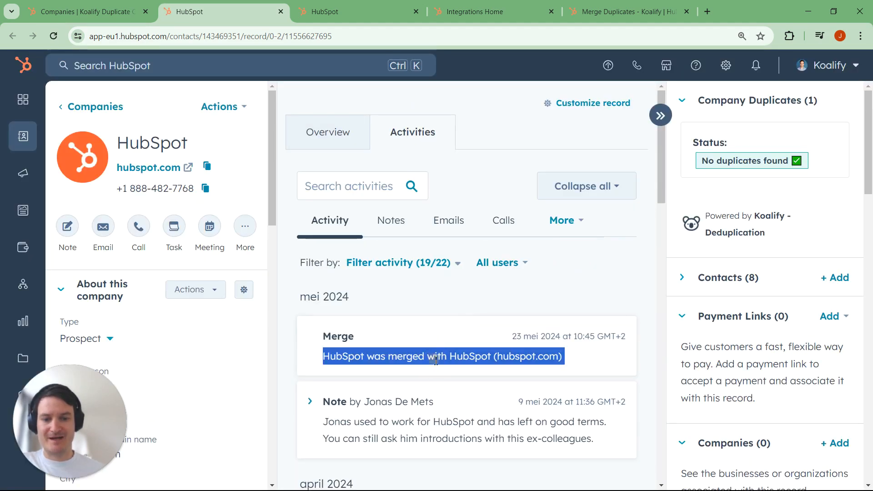
left_click(93, 10)
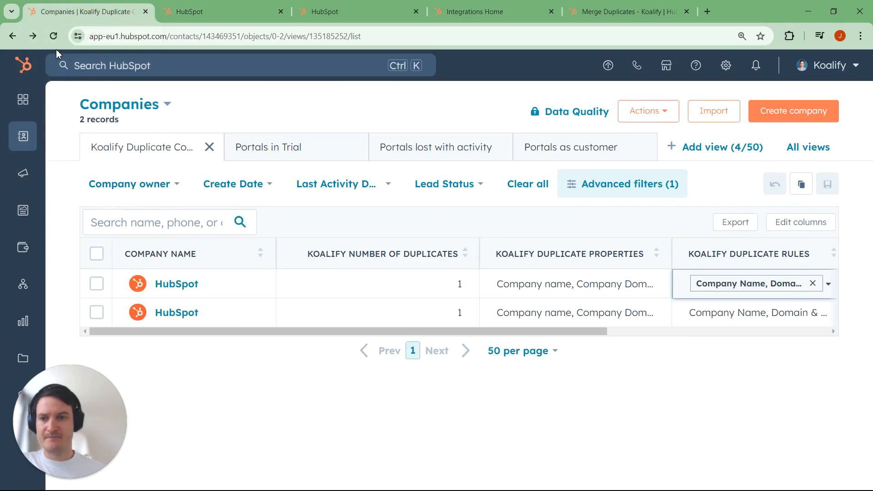
left_click(53, 35)
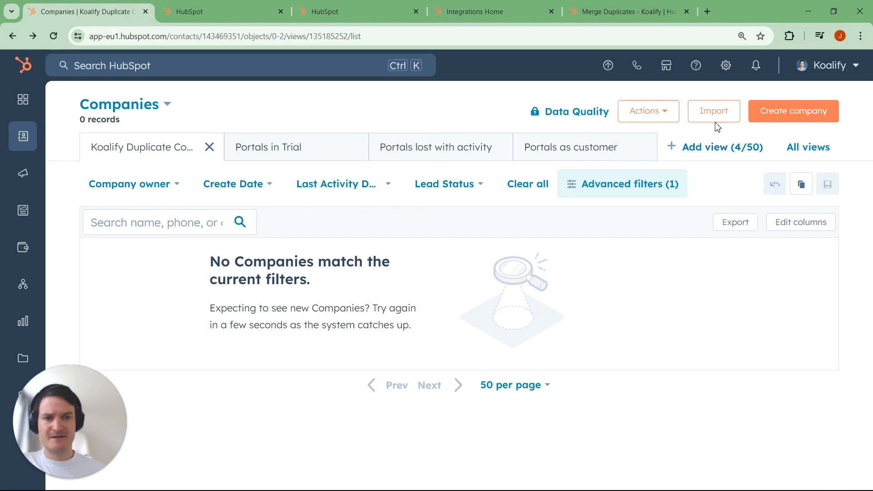
- Open the Koalify - Deduplication app's settings from the account's connected apps
left_click(725, 66)
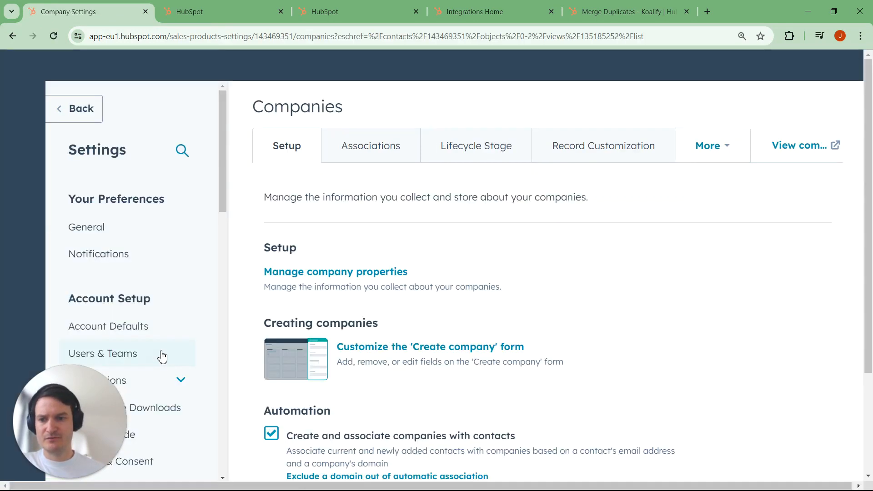
scroll(164, 333, "down", 1)
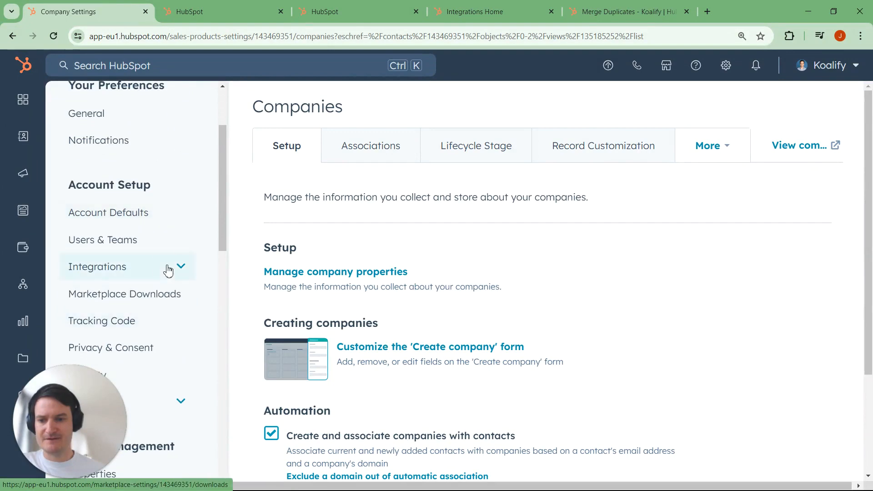
left_click(168, 269)
left_click(168, 293)
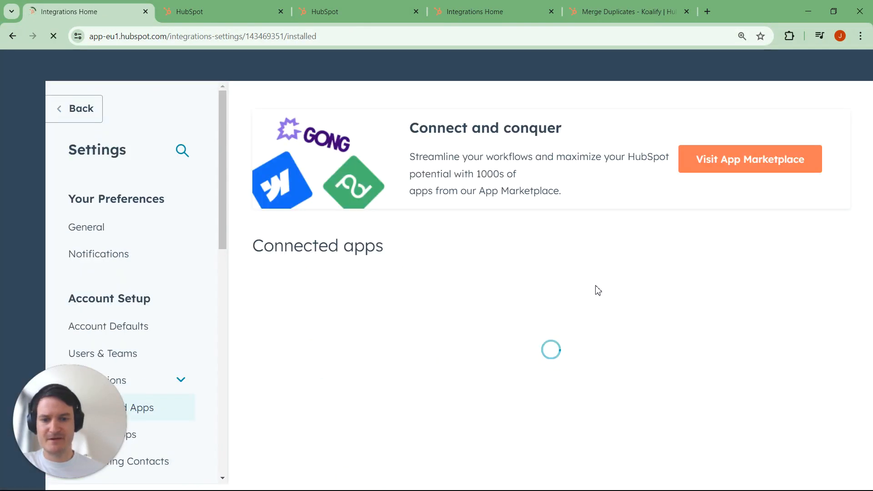
scroll(599, 289, "down", 6)
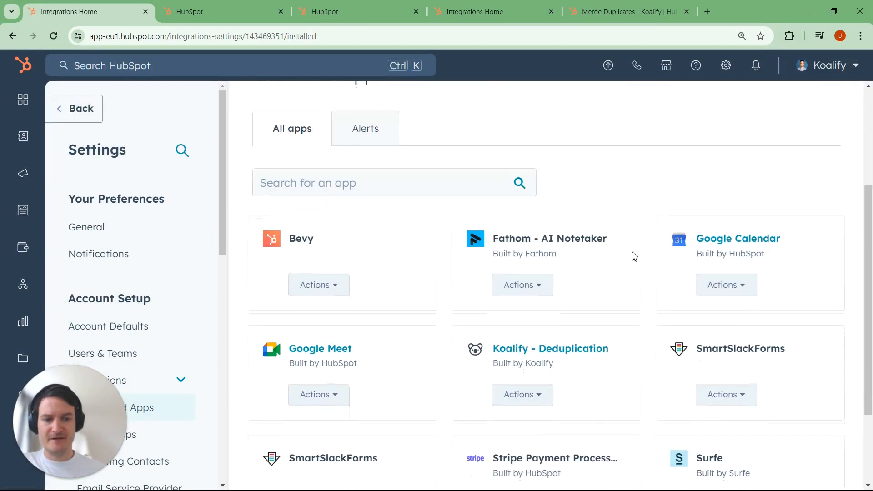
left_click(520, 276)
left_click(540, 311)
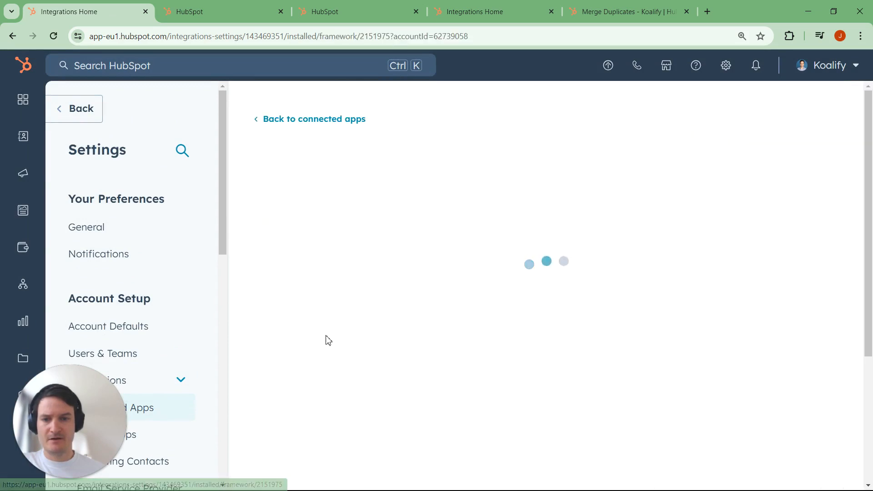
- Open the Duplicate Rules configuration and show the rules for companies
scroll(658, 341, "down", 6)
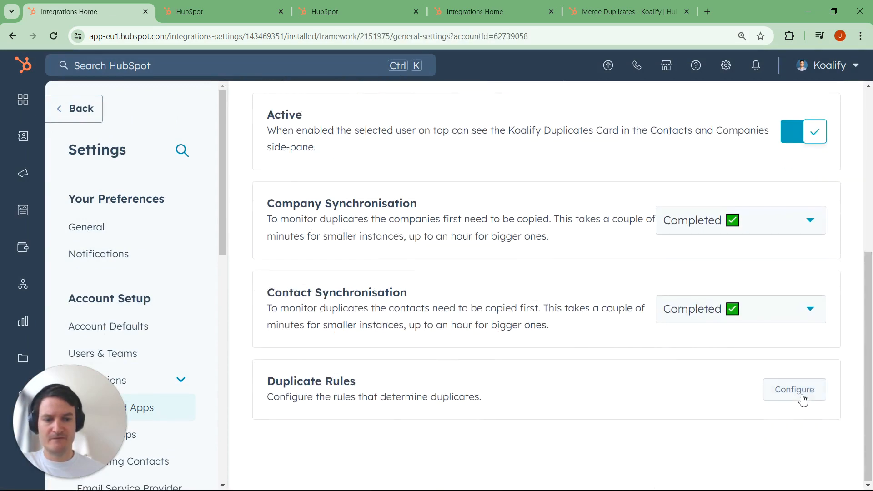
left_click(790, 401)
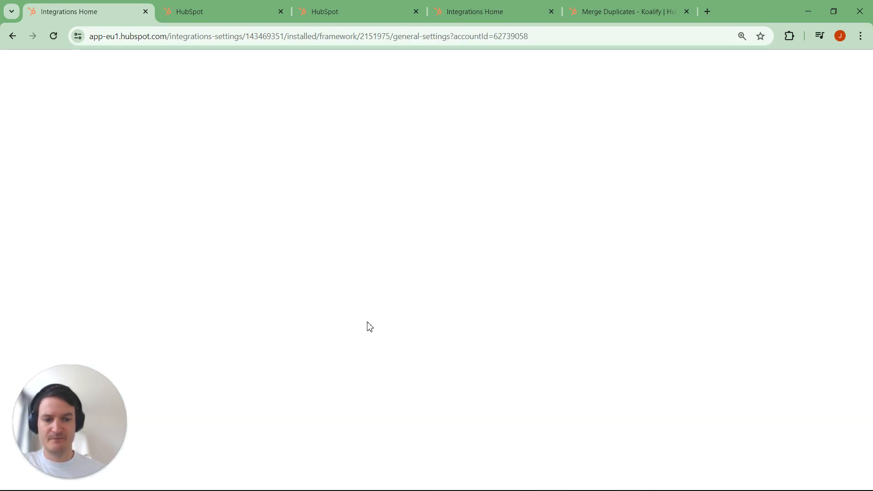
left_click(330, 229)
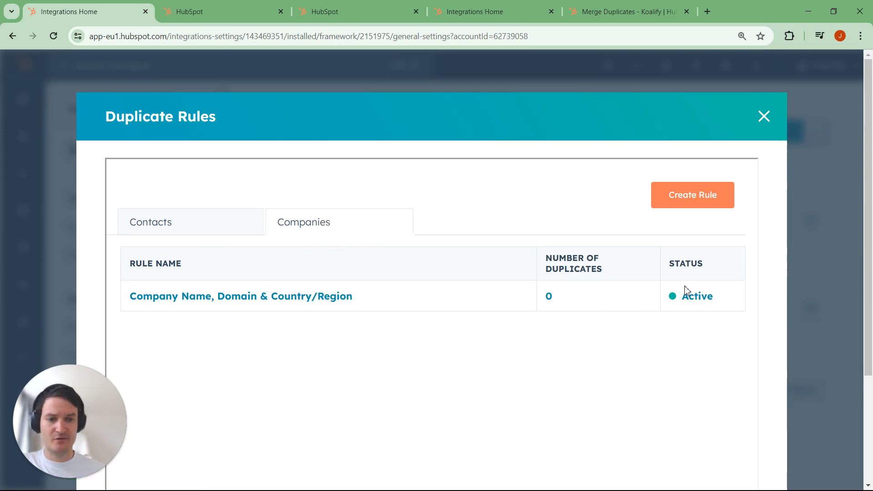
- Create a company rule named Company Name that matches on the Company name property, and run it to estimate duplicates
left_click(689, 199)
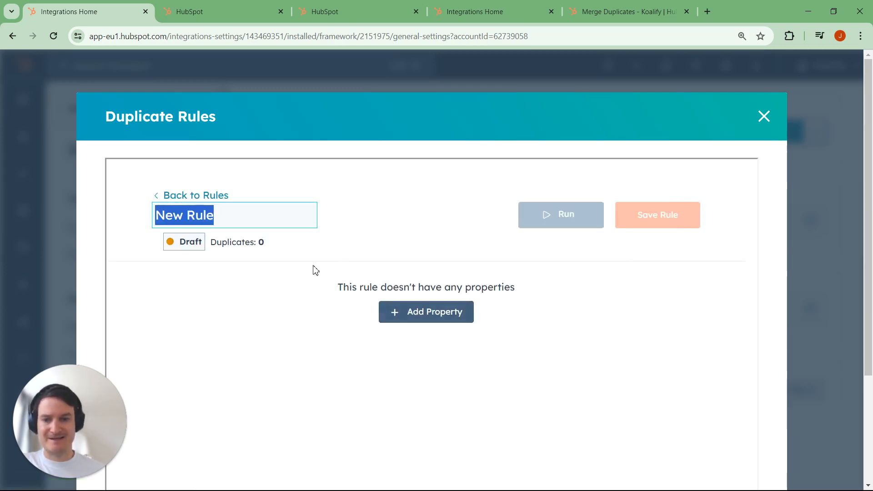
type("Company Name")
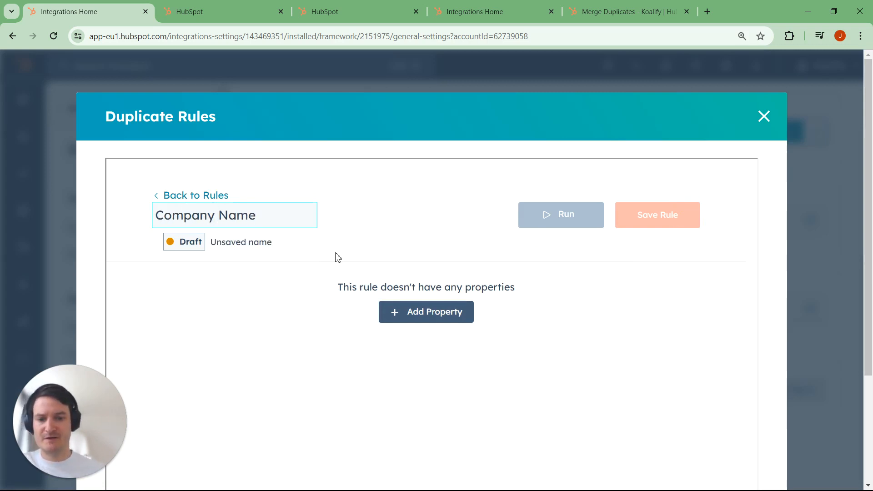
left_click(426, 311)
left_click(425, 314)
type("co")
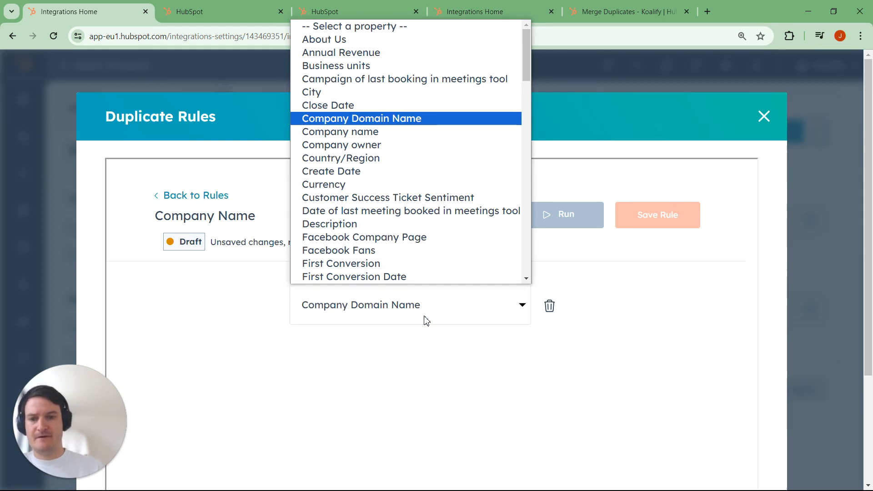
key("Down")
key("Return")
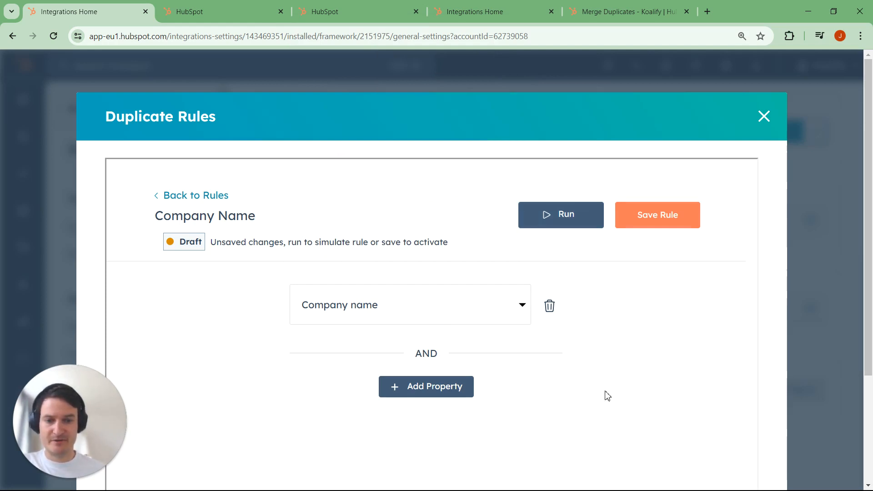
left_click(561, 221)
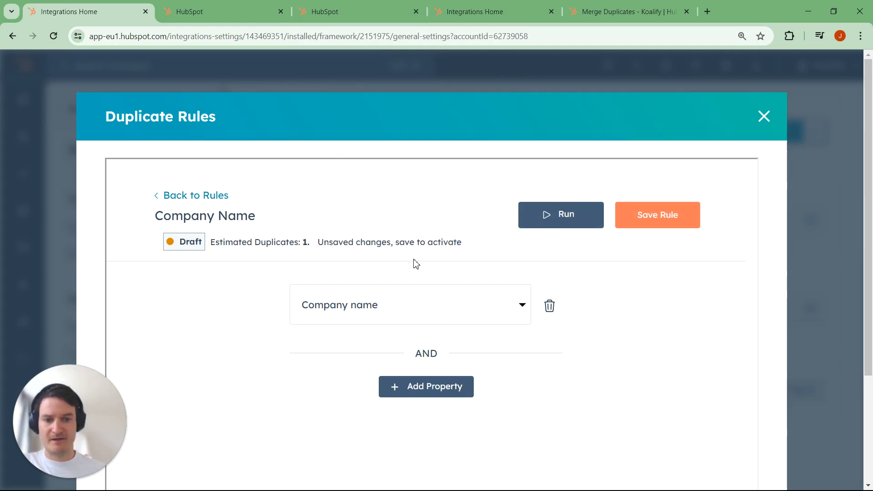
- Save the Company Name rule, return to the list of company rules and close the Duplicate Rules configuration
left_click(654, 228)
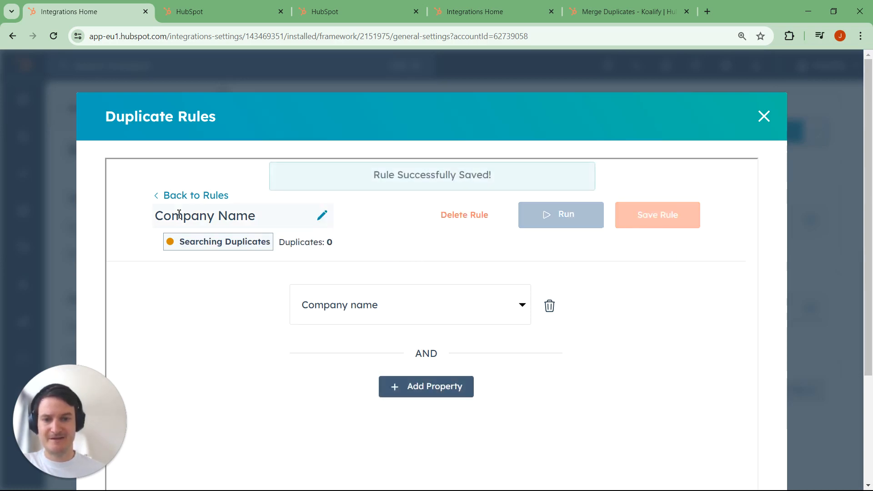
left_click(169, 196)
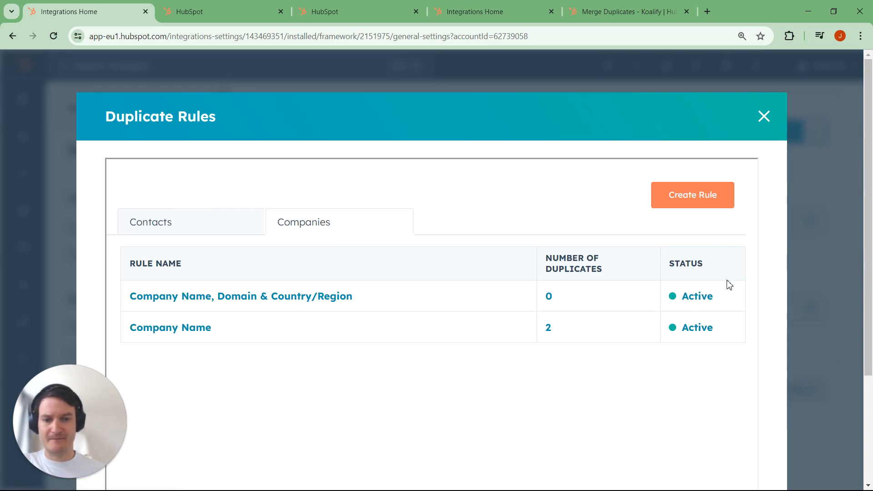
left_click(763, 117)
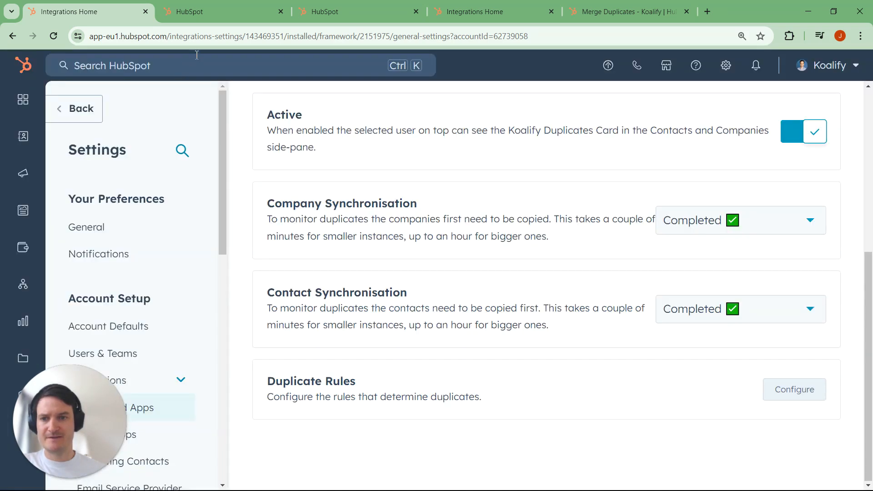
- Open the CRM's Koalify duplicate companies list and review the duplicate properties and rules of the listed records
left_click(215, 16)
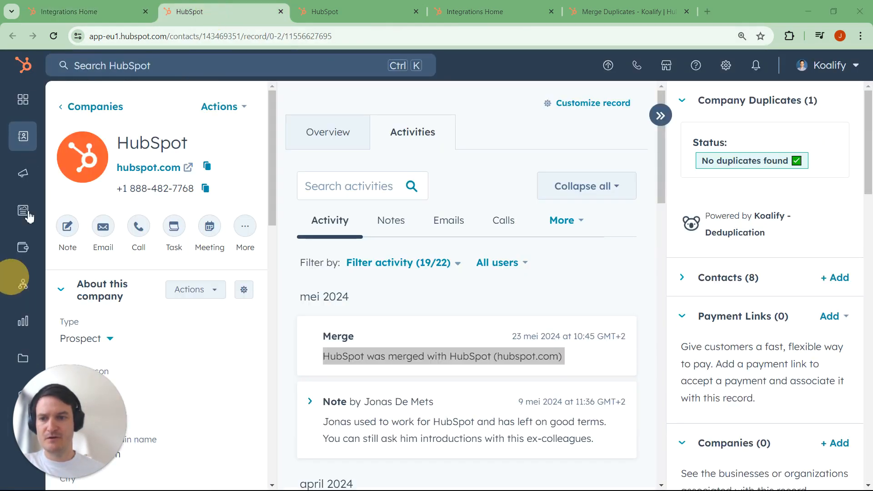
mouse_move(33, 106)
mouse_move(146, 138)
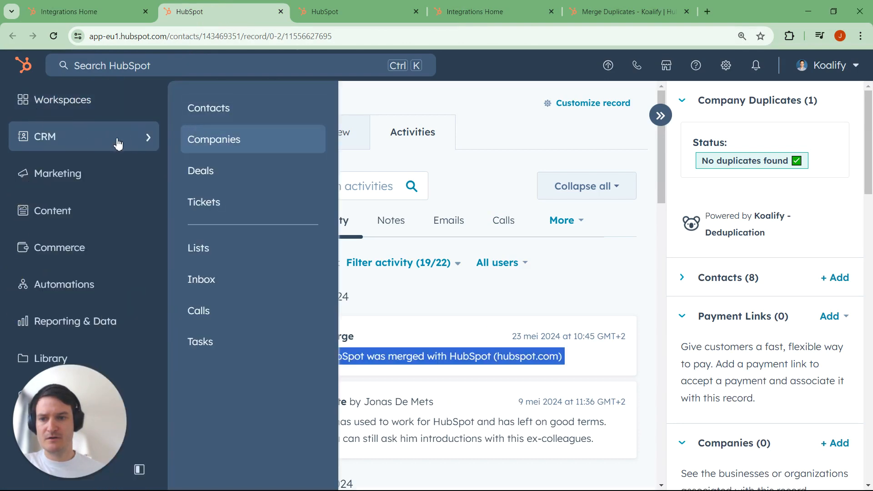
left_click(221, 143)
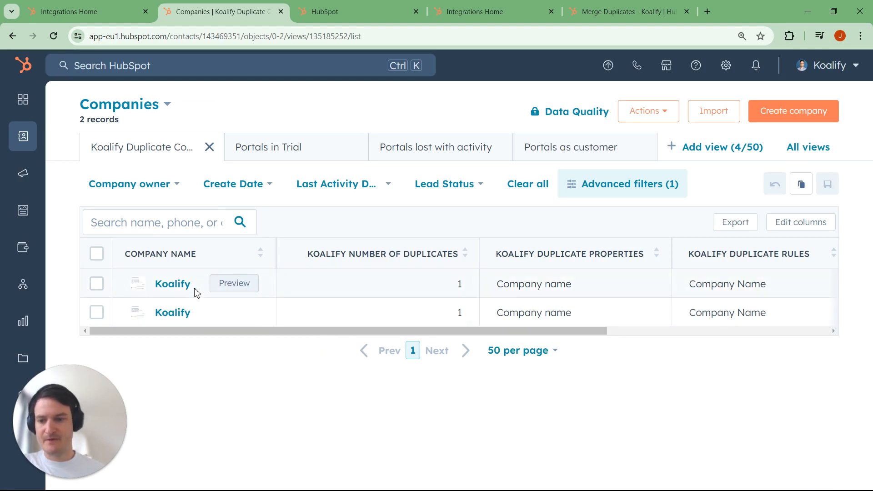
left_click(580, 293)
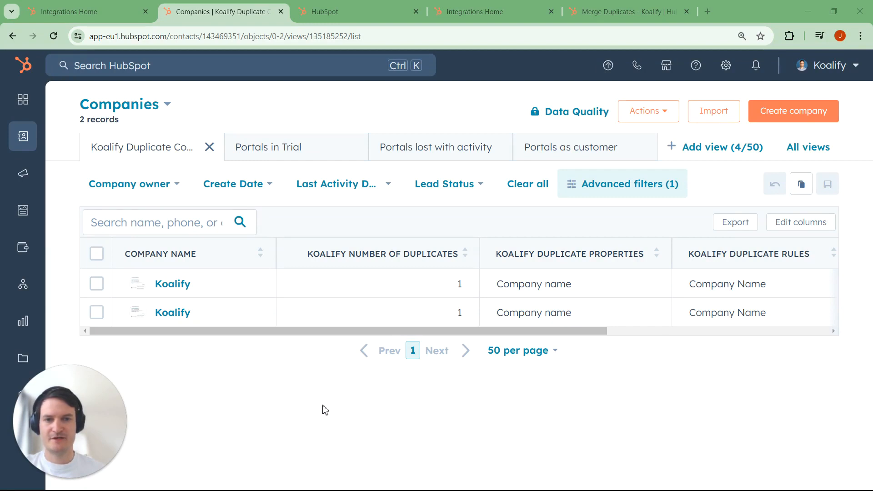
- Switch to the Merge Duplicates - Koalify workflow and bring its Merge Duplicate action into view
left_click(598, 19)
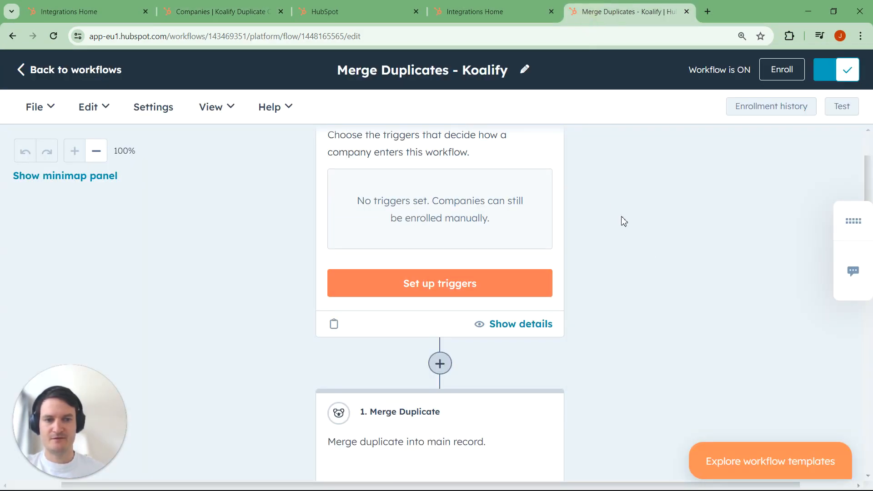
scroll(644, 259, "down", 3)
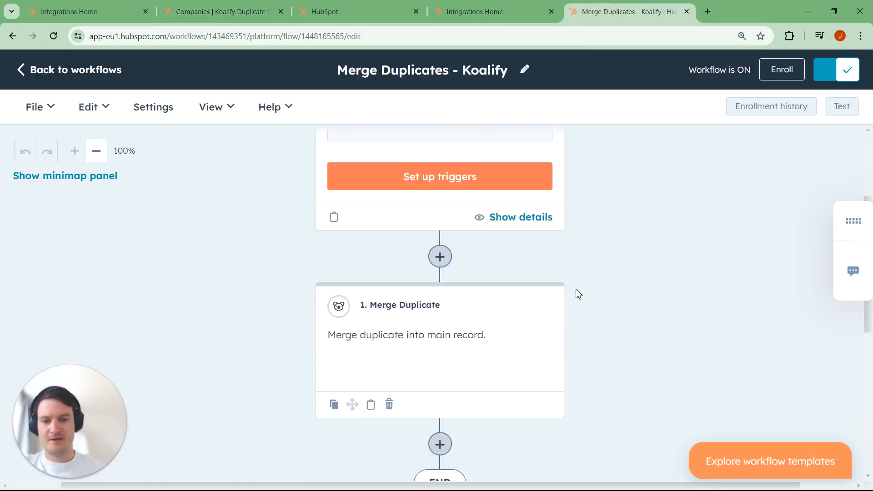
- Search the workflow actions for "koali", view the description of the Merge Duplicate action, and cancel without adding it
left_click(440, 250)
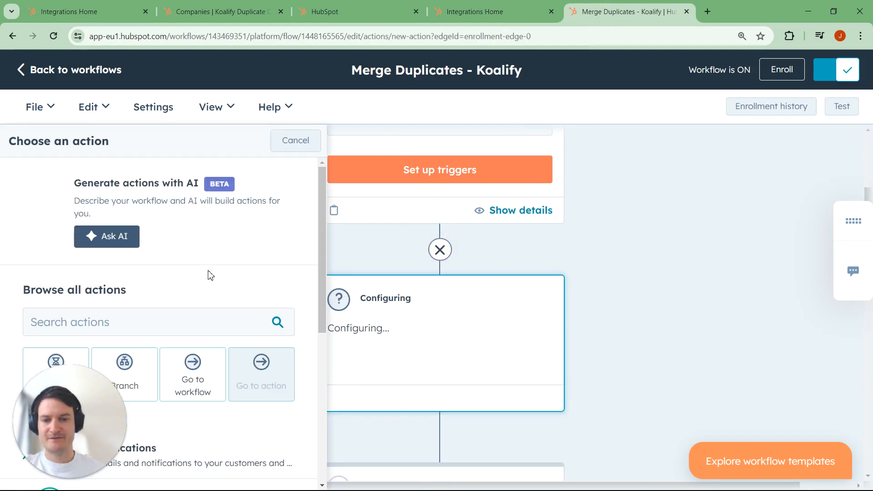
left_click(164, 316)
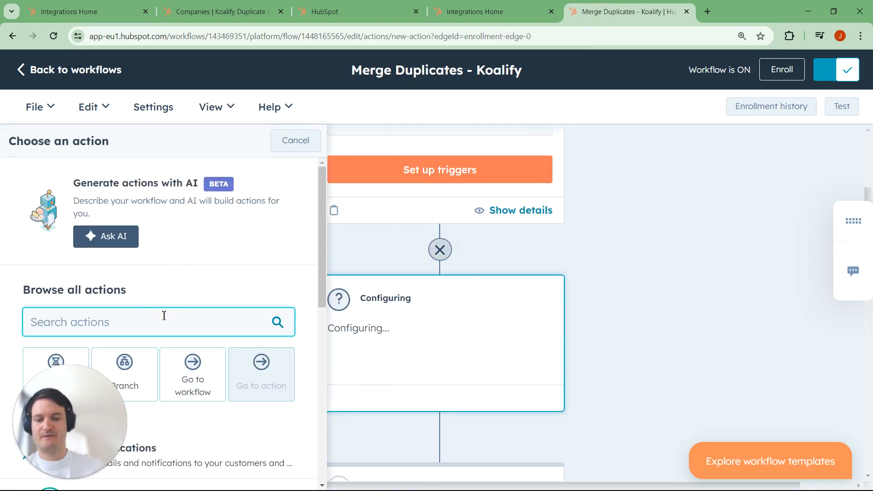
type("koali")
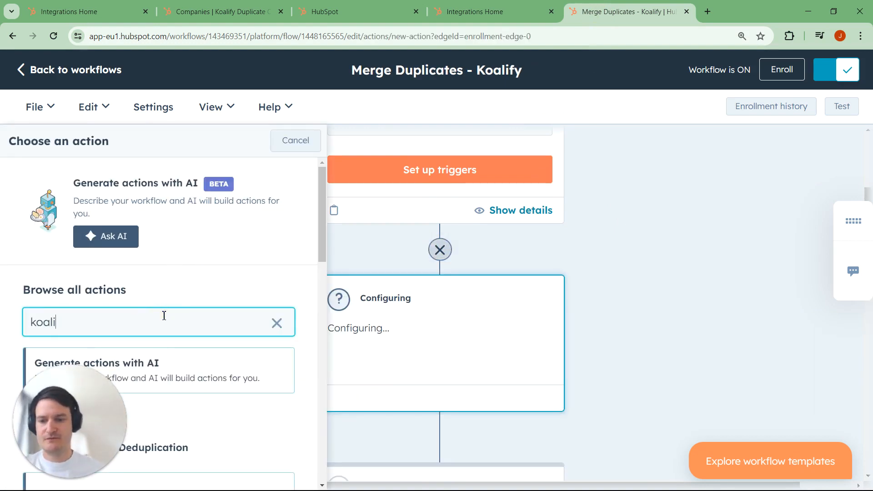
scroll(173, 327, "down", 3)
left_click(168, 369)
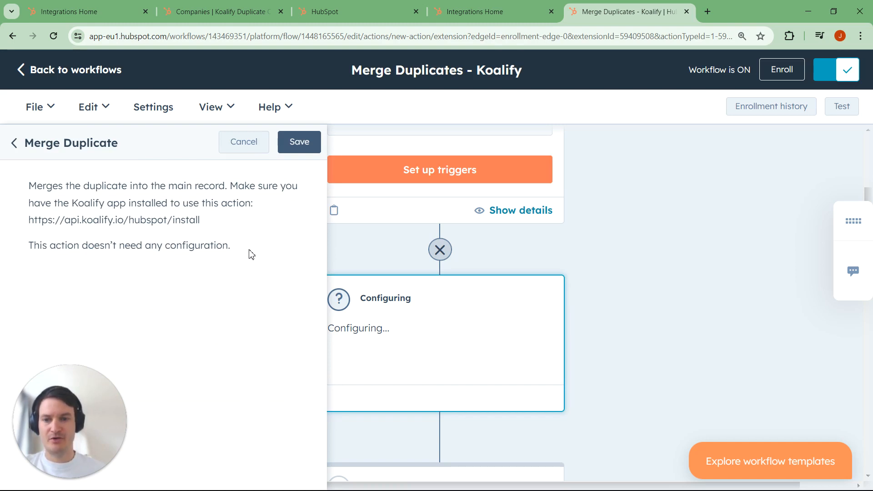
left_click(258, 153)
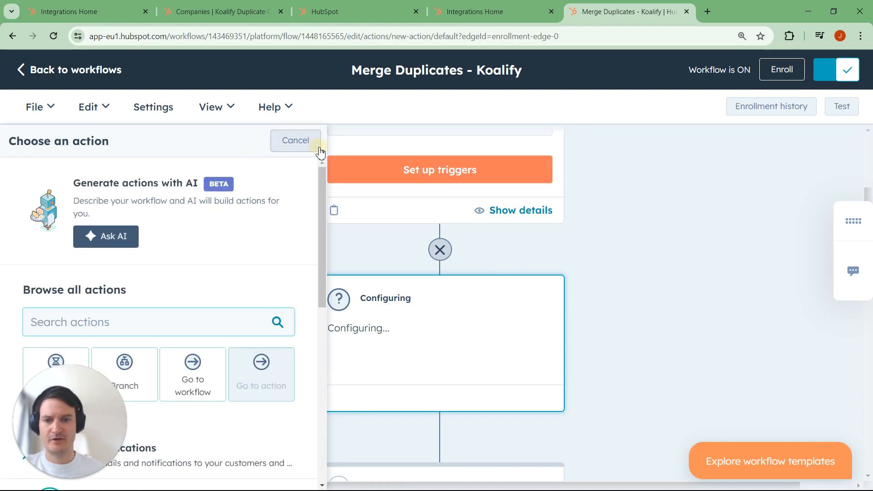
left_click(320, 151)
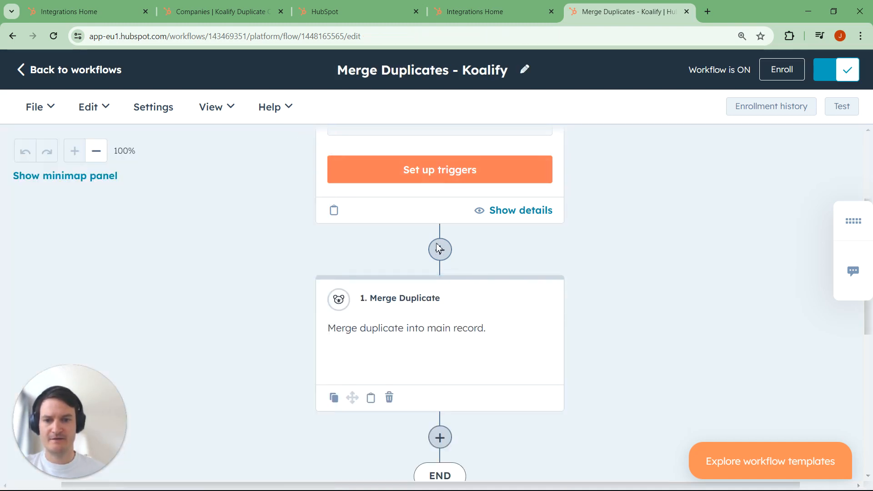
- Start a manual enrollment of companies in the workflow using a custom filter
left_click(97, 115)
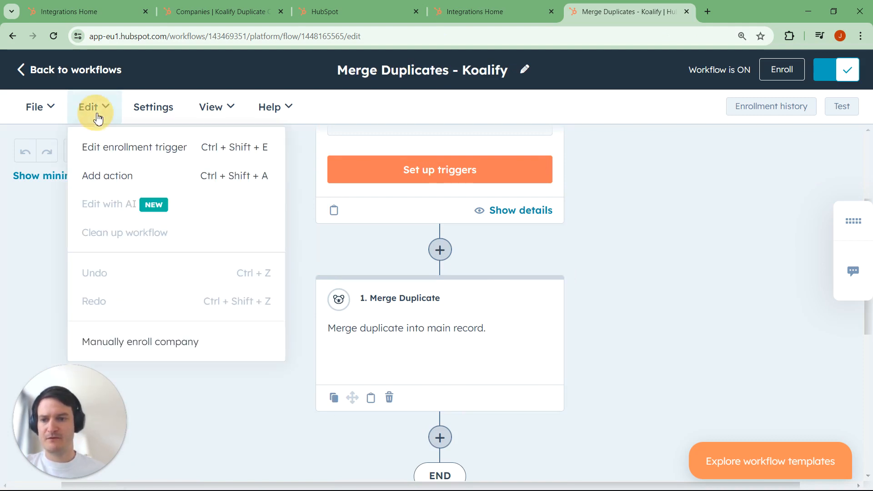
left_click(120, 343)
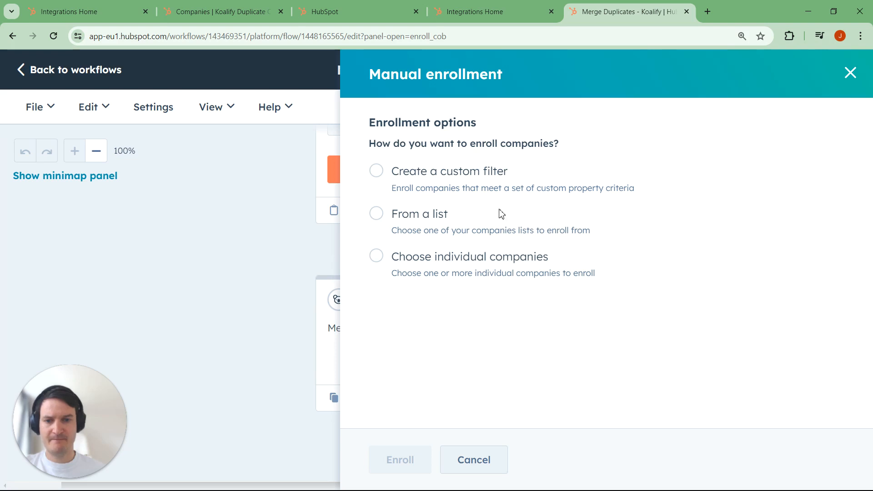
left_click(377, 172)
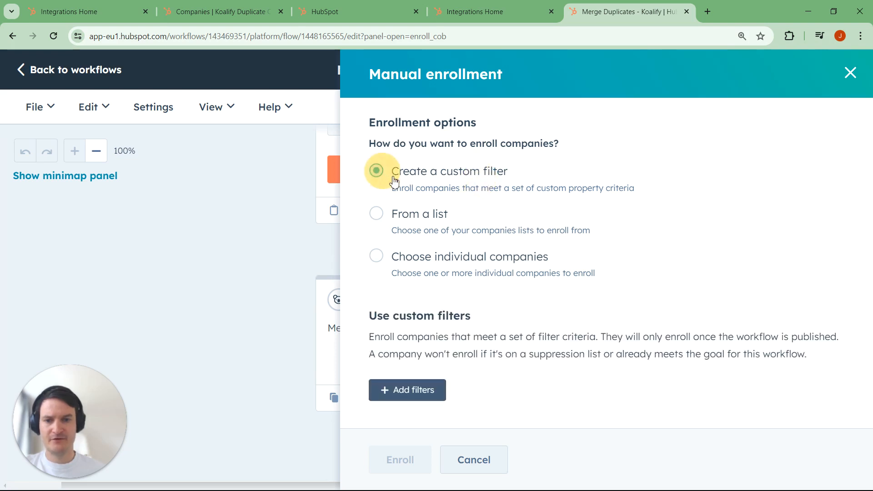
- Add an enrollment filter on the company property Koalify Is Primary Duplicate being equal to False
left_click(430, 389)
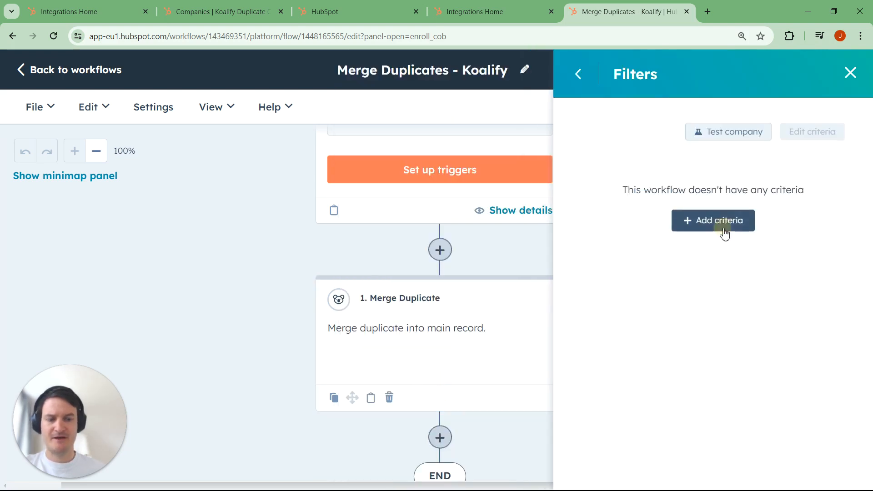
left_click(718, 223)
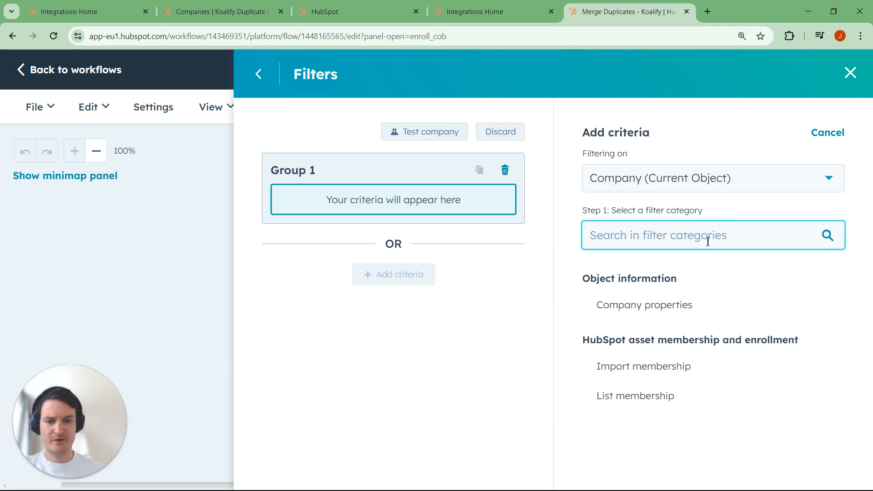
left_click(691, 304)
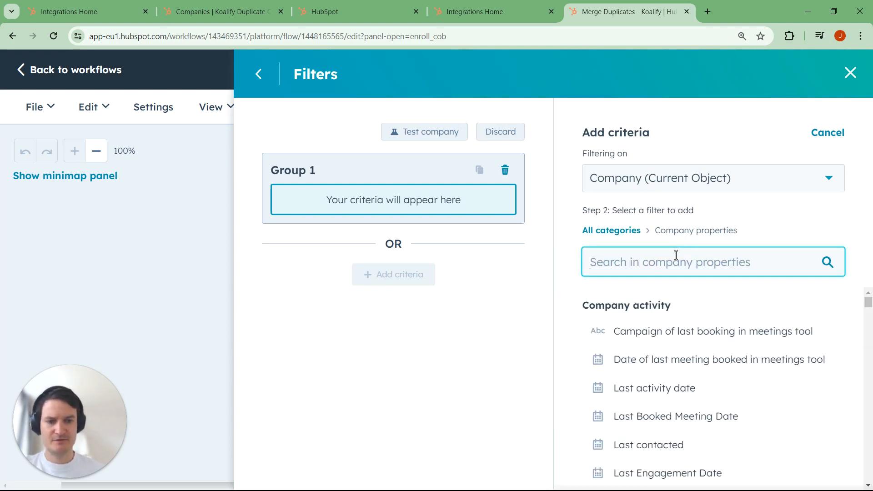
type("koalify")
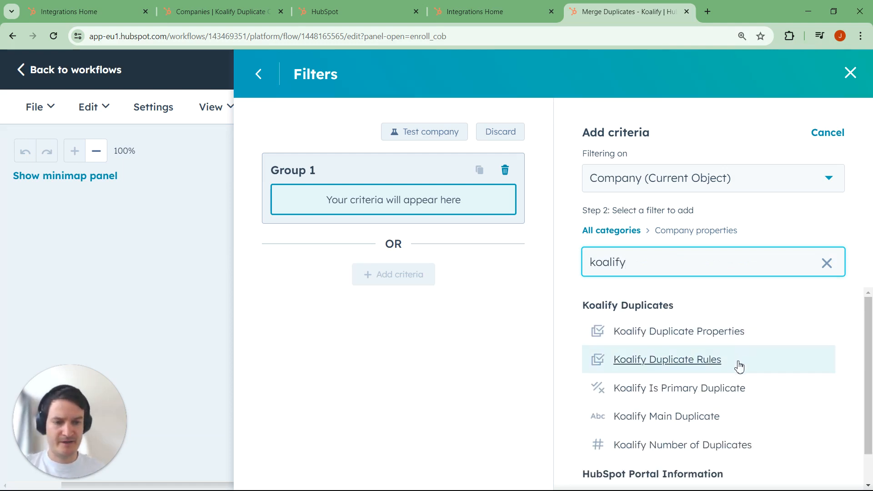
left_click(716, 393)
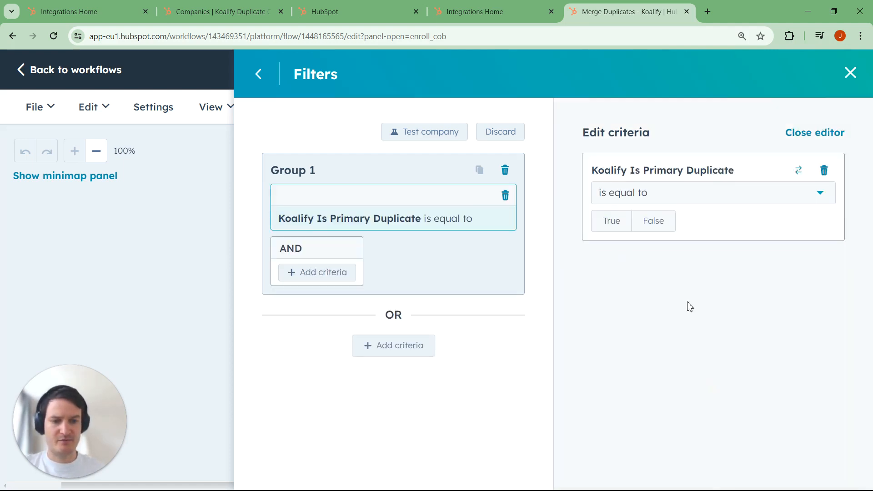
left_click(653, 227)
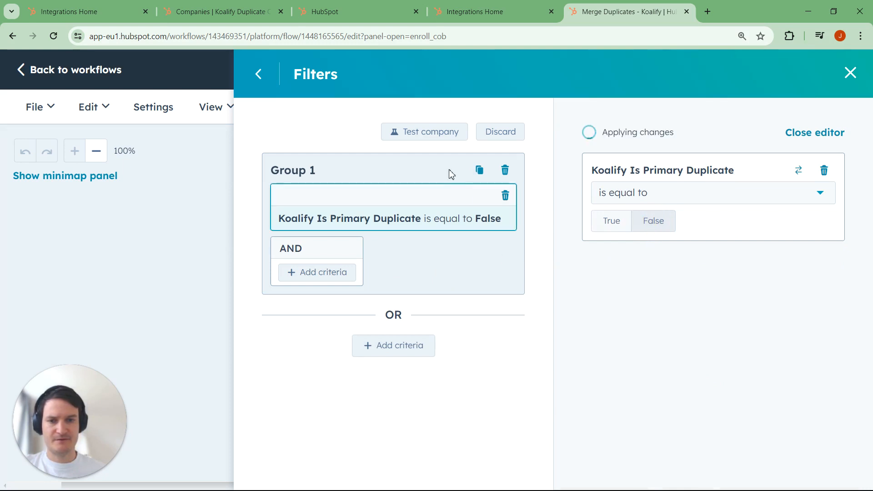
left_click(258, 74)
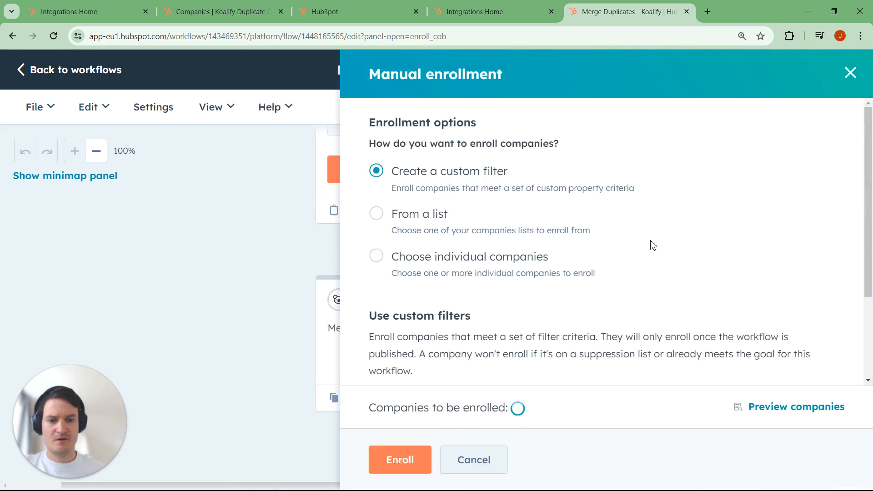
- Check the custom filter summary and enroll the matching companies in the merge workflow
scroll(650, 243, "down", 1)
scroll(637, 370, "down", 1)
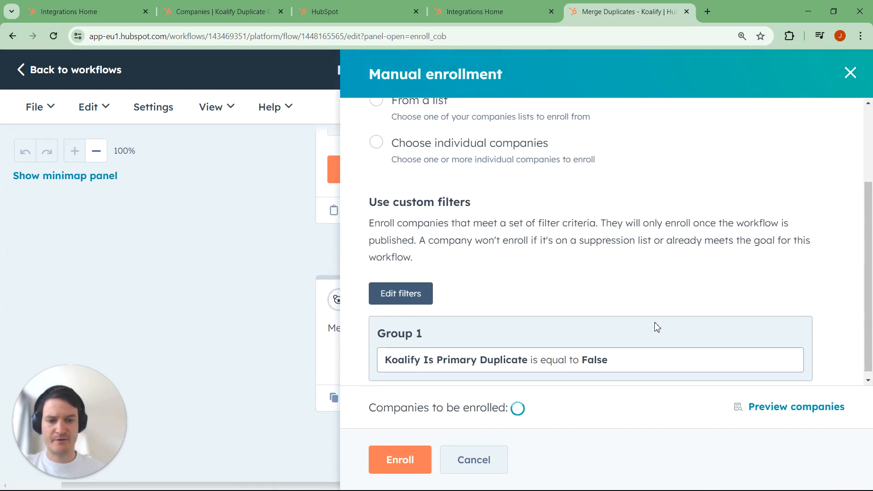
scroll(658, 324, "down", 1)
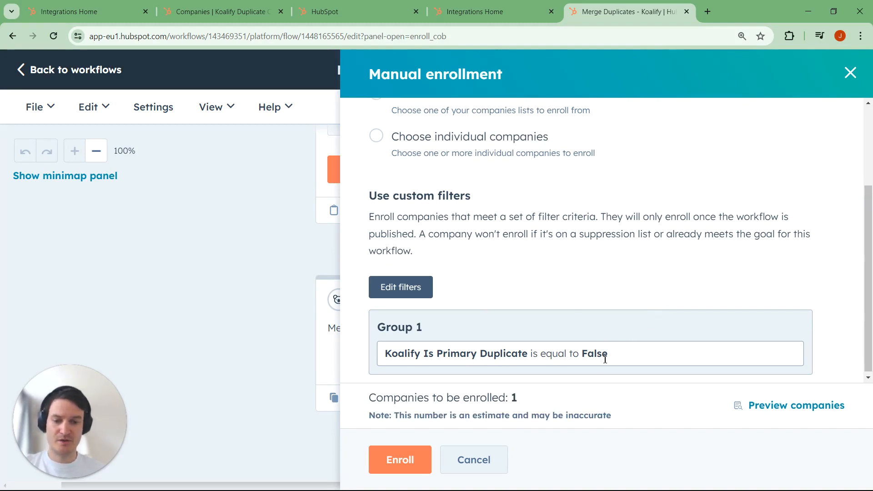
left_click(422, 465)
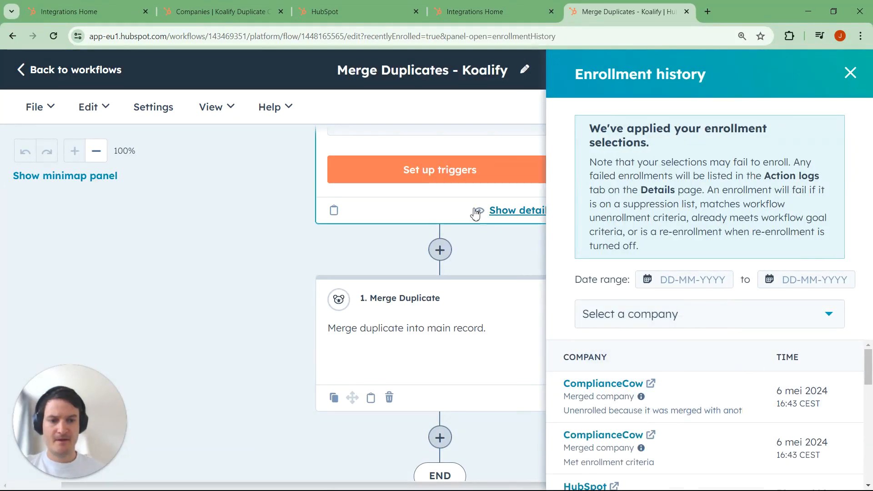
- Reload the enrollment history, open the most recently enrolled Koalify company and examine its latest merge activity
left_click(53, 36)
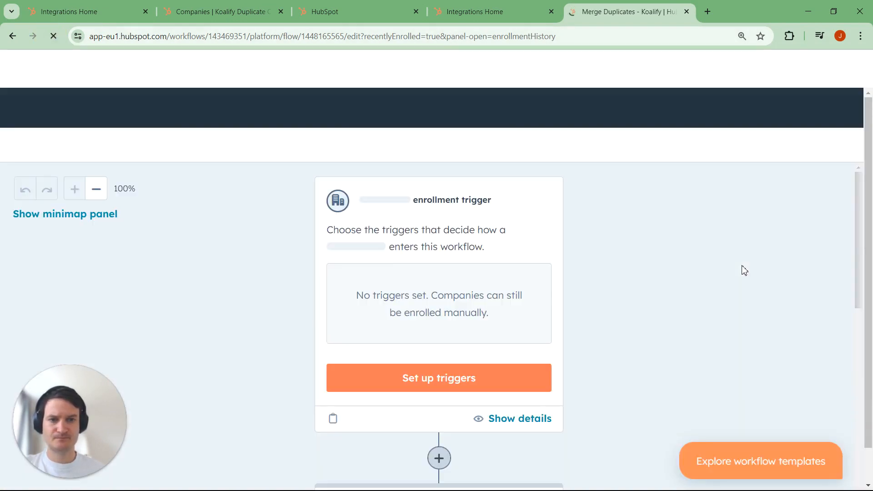
mouse_move(778, 393)
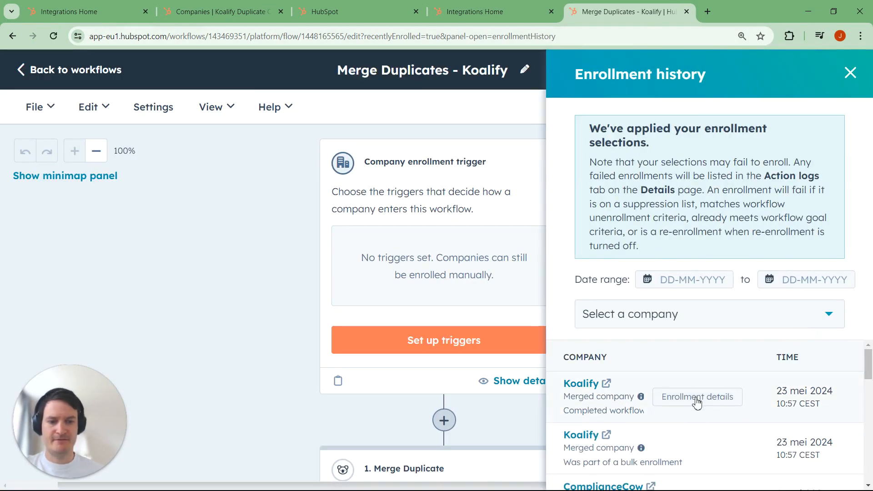
left_click(580, 384)
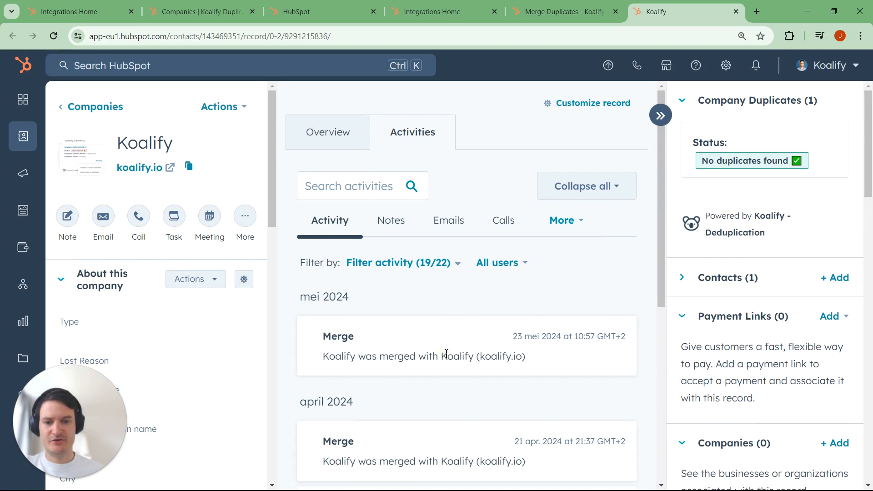
double_click(446, 353)
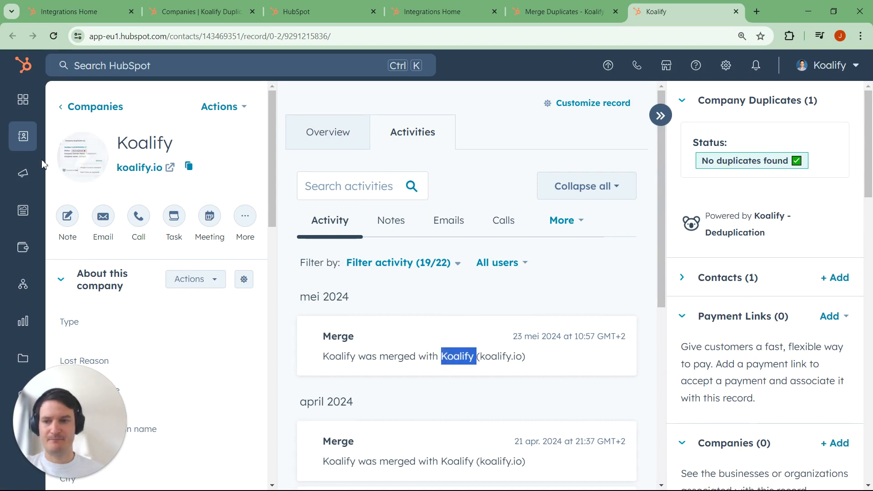